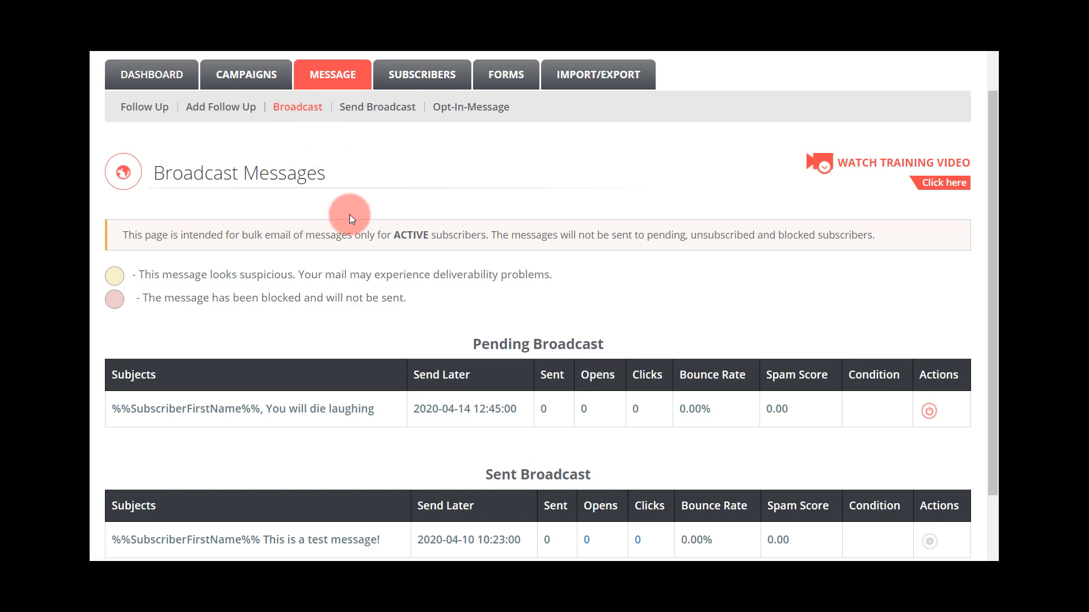
pyautogui.moveTo(988, 203); pyautogui.dragTo(982, 239)
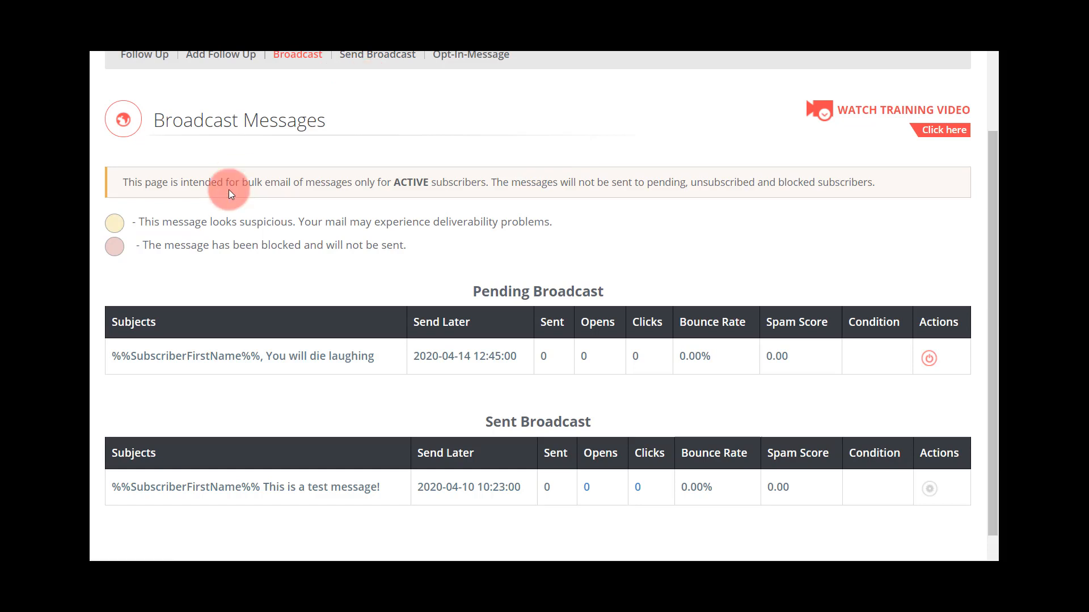
pyautogui.scroll(1, 228, 190)
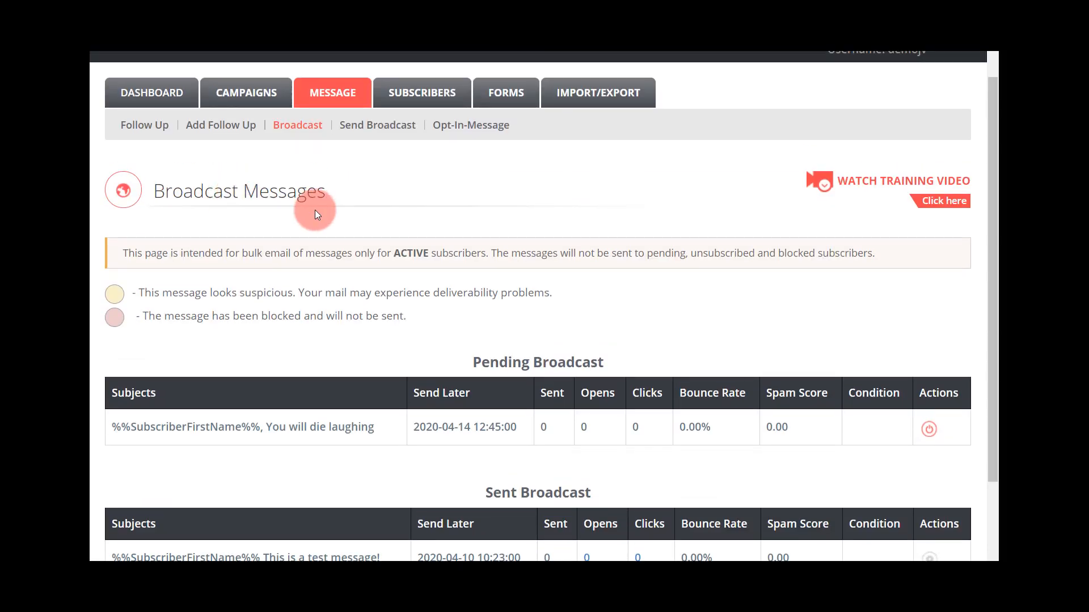
pyautogui.scroll(-1, 389, 220)
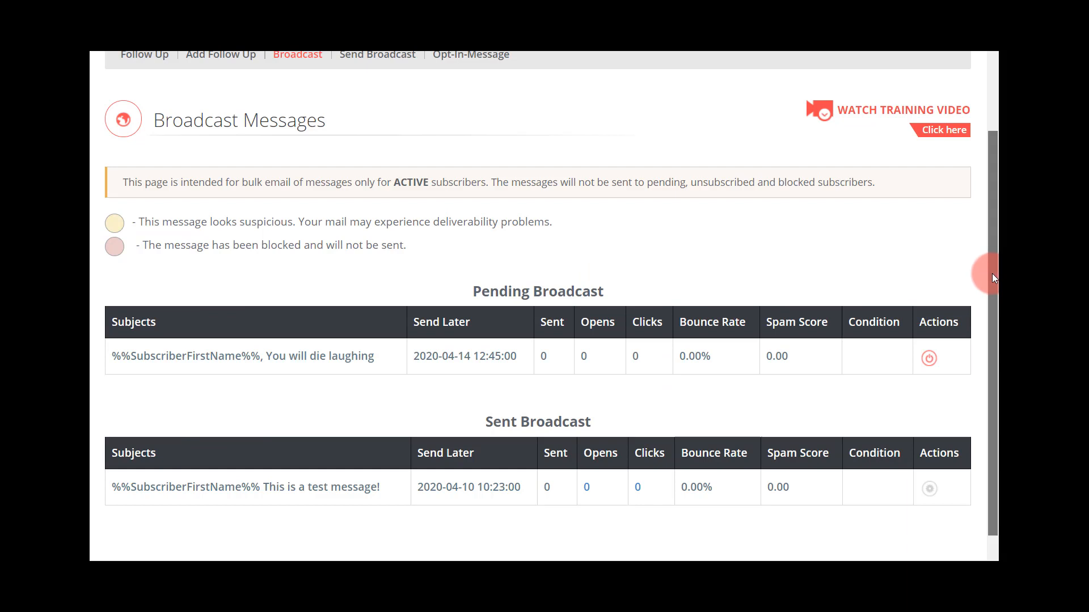
pyautogui.moveTo(991, 273); pyautogui.dragTo(990, 267)
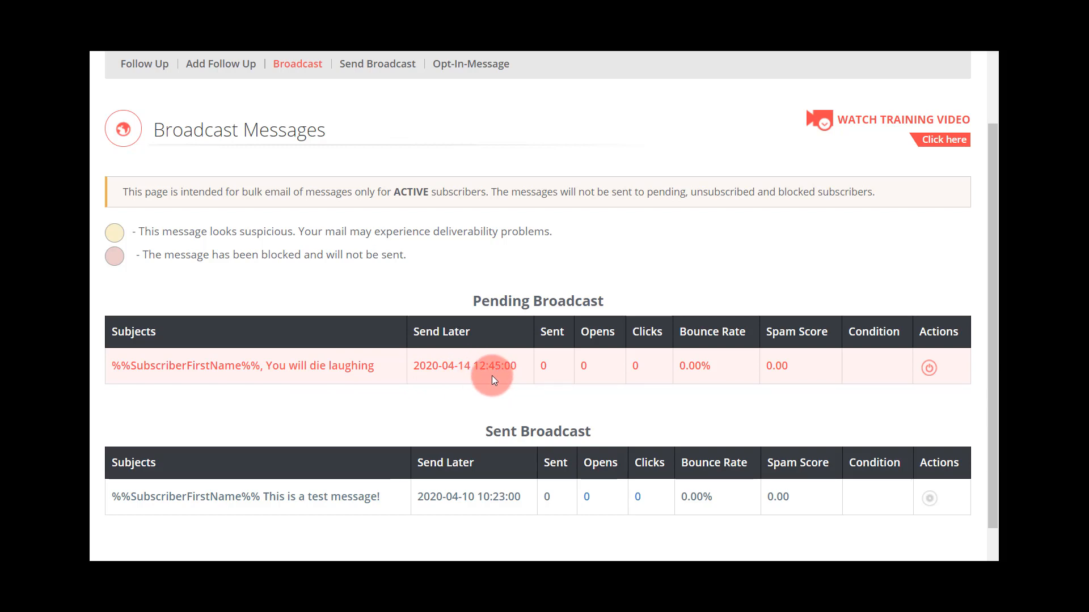
# - Start a new broadcast message and add the Dog Lovers campaign to its recipients
pyautogui.scroll(2, 492, 375)
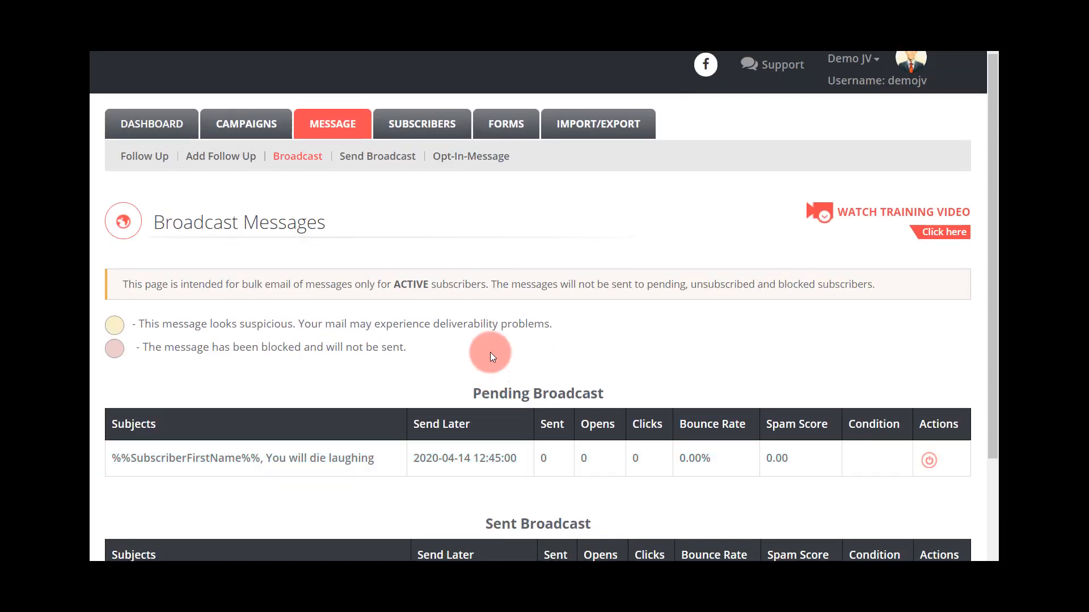
pyautogui.click(379, 156)
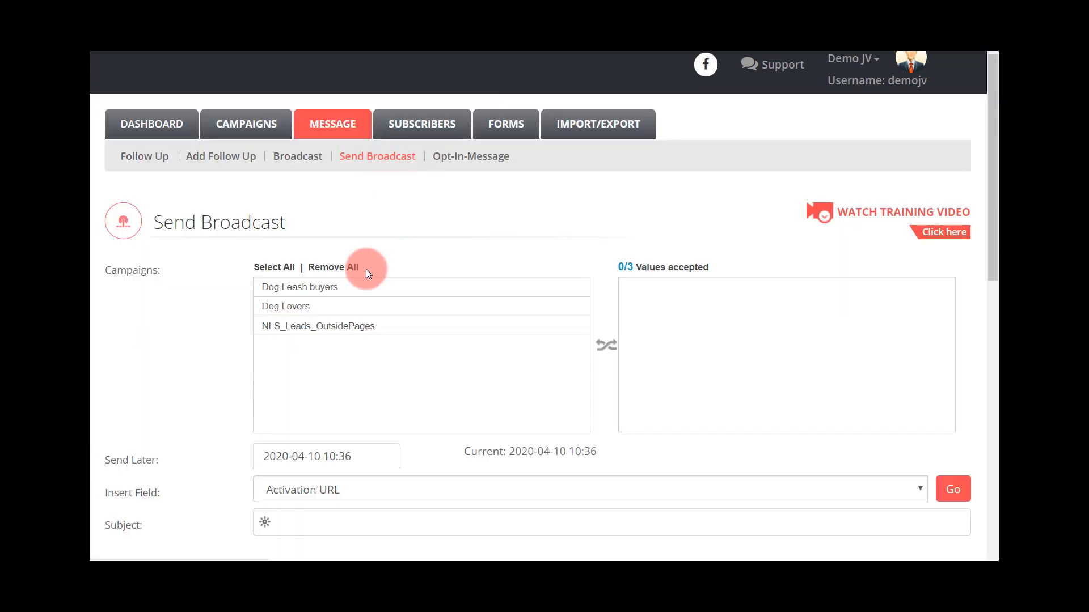
pyautogui.click(295, 307)
pyautogui.click(295, 307)
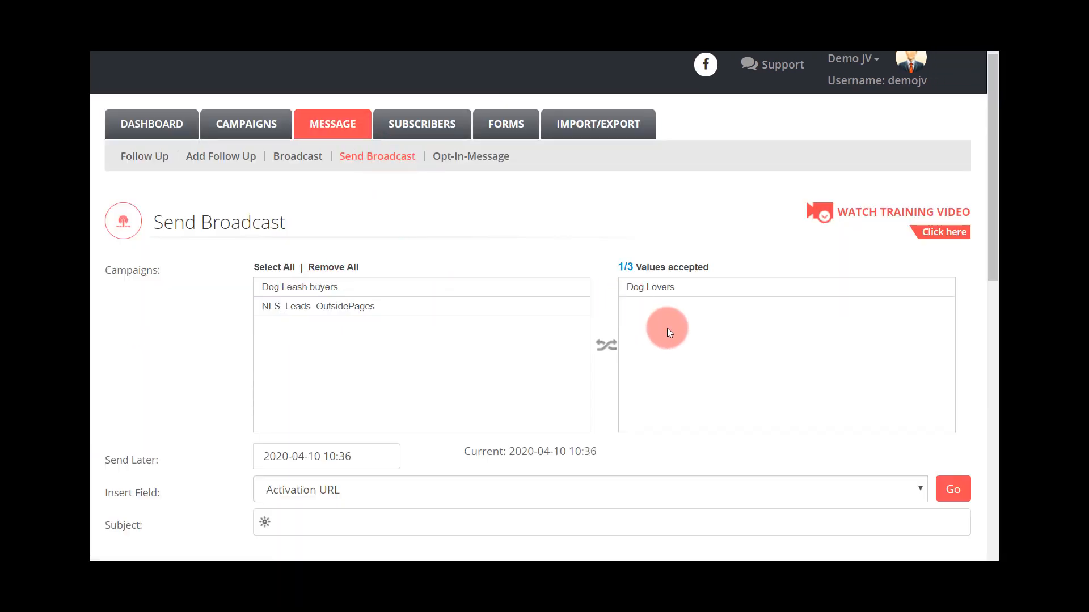
pyautogui.scroll(-3, 582, 334)
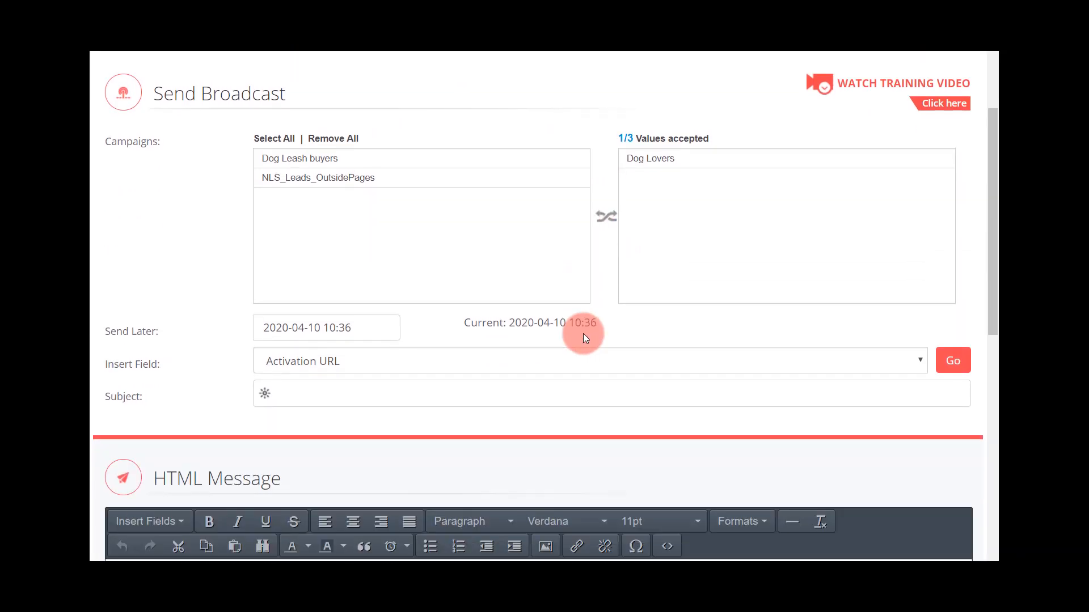
pyautogui.scroll(1, 420, 266)
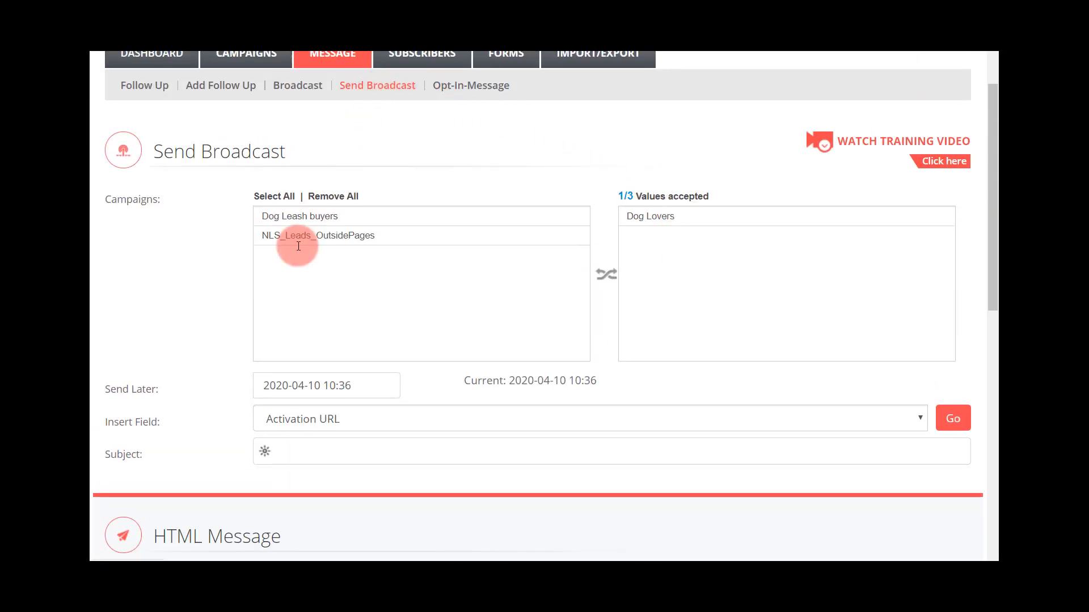
pyautogui.scroll(-3, 200, 343)
pyautogui.scroll(3, 199, 343)
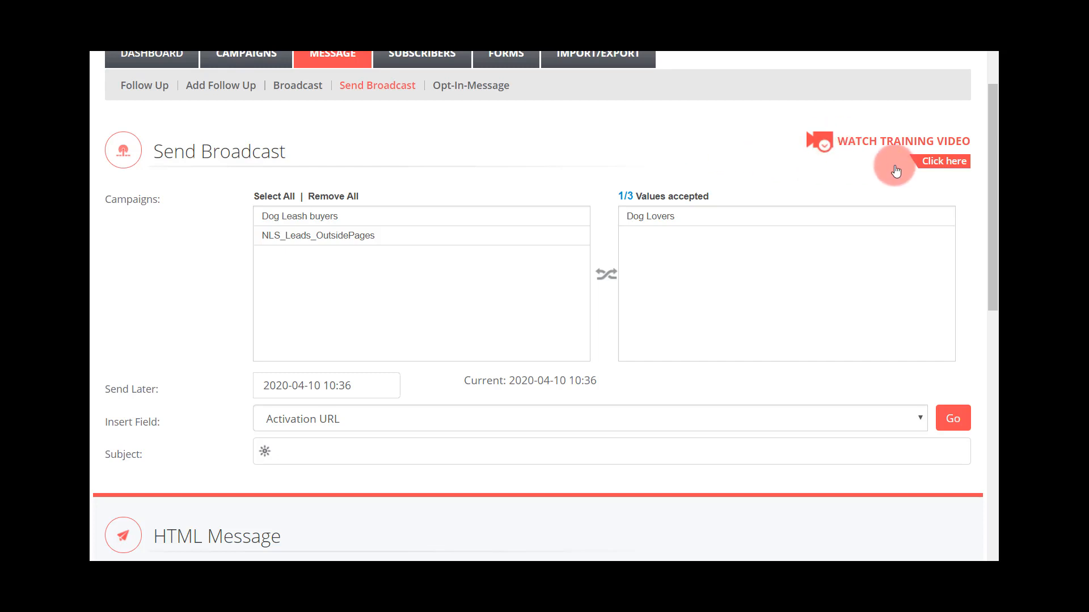
# - Enter "Hey Just checking in and testing" as the broadcast's subject
pyautogui.moveTo(991, 180); pyautogui.dragTo(974, 259)
pyautogui.scroll(1, 983, 245)
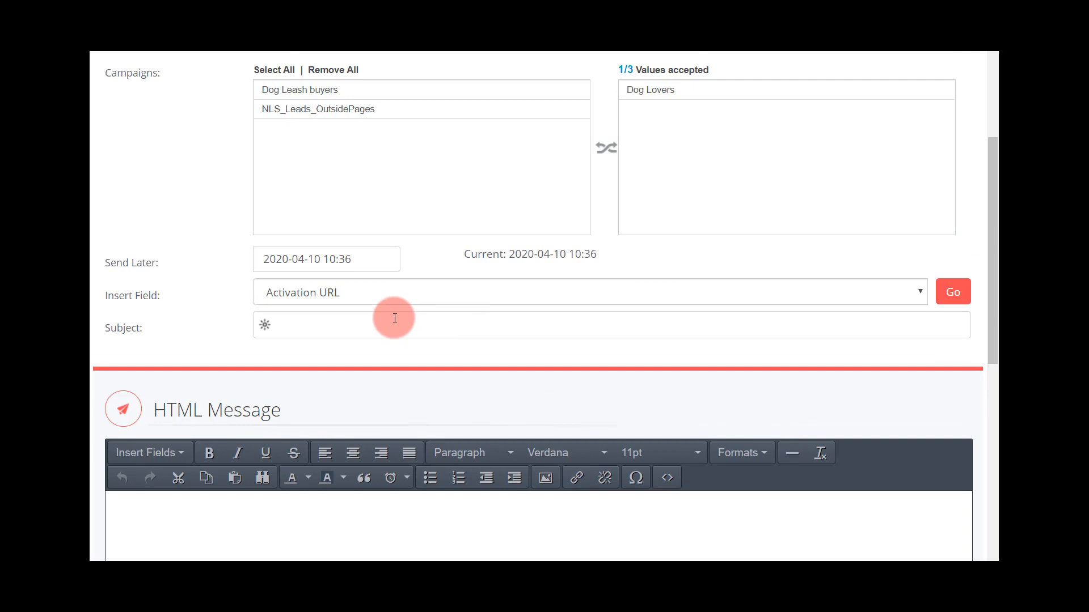
pyautogui.click(399, 320)
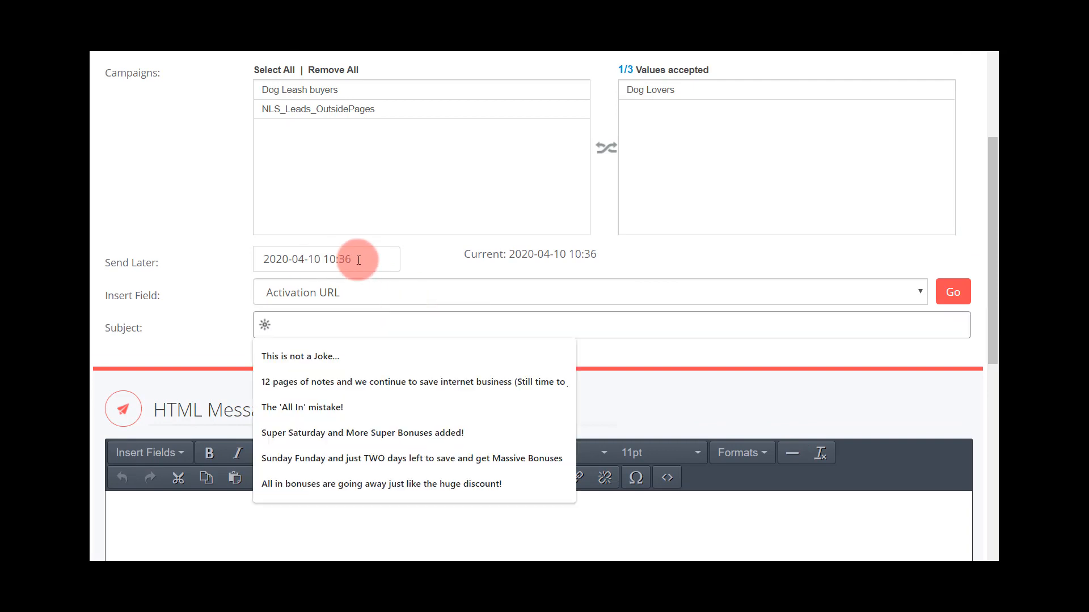
pyautogui.write('Hey')
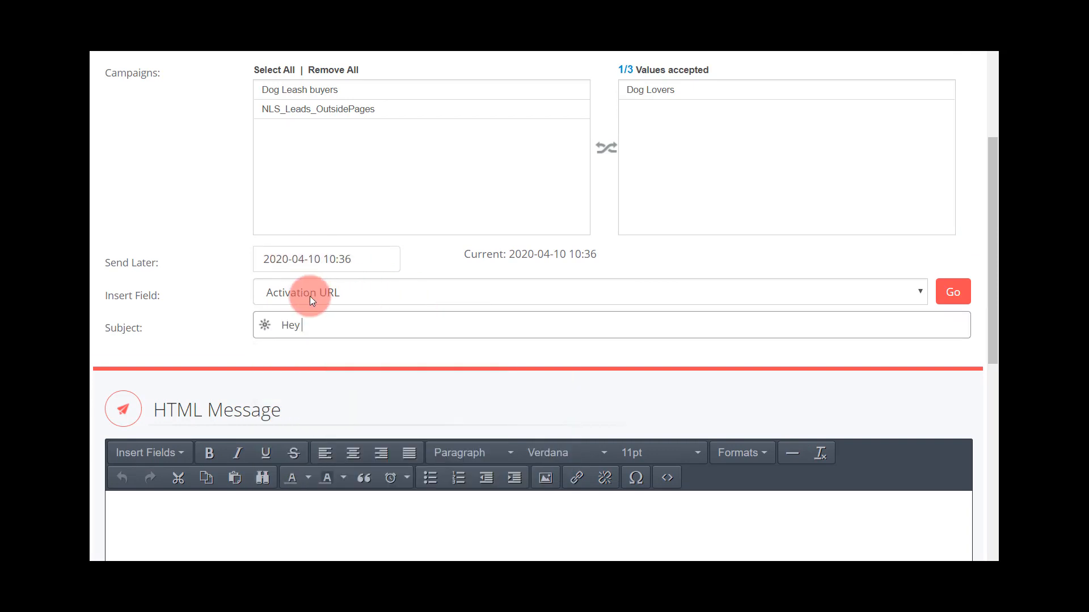
pyautogui.write(' Just checking in')
pyautogui.write(' rwal qu')
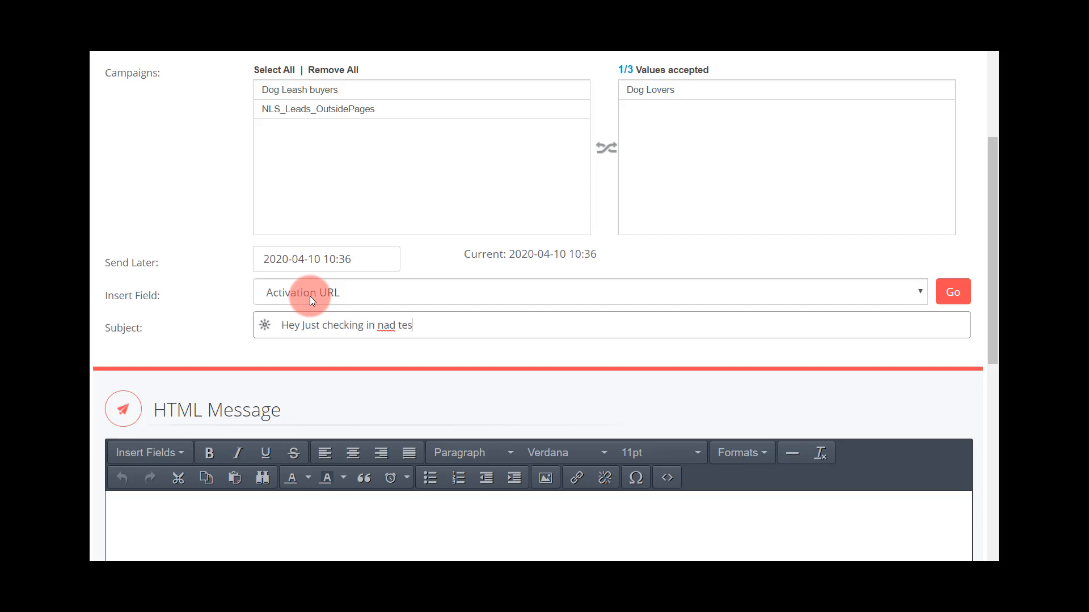
pyautogui.press('BackSpace')
pyautogui.press('BackSpace')
pyautogui.press('BackSpace')
pyautogui.press('BackSpace')
pyautogui.press('BackSpace')
pyautogui.press('BackSpace')
pyautogui.press('BackSpace')
pyautogui.write('and testing')
# - Write the HTML message body as three lines: "ohlfn;s;jvvLsn", the sender's first name, and "See you at the dog park"
pyautogui.scroll(-1, 319, 294)
pyautogui.scroll(-3, 318, 294)
pyautogui.click(306, 355)
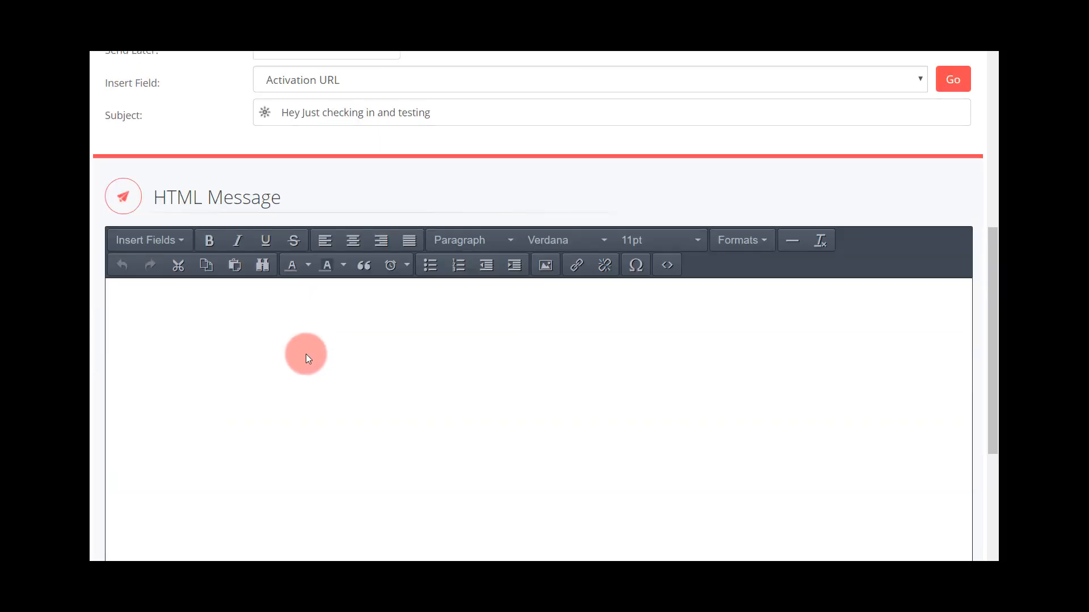
pyautogui.write('ohlfn;s;jvvLsn ')
pyautogui.write('Dave ')
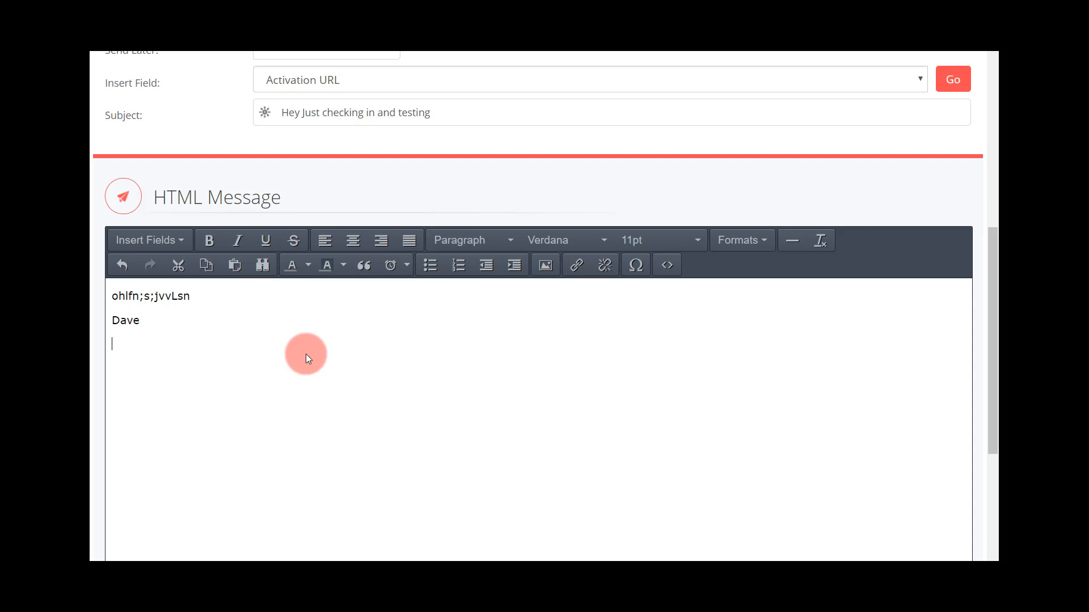
pyautogui.write('See you at the dog patk')
pyautogui.press('BackSpace')
pyautogui.press('BackSpace')
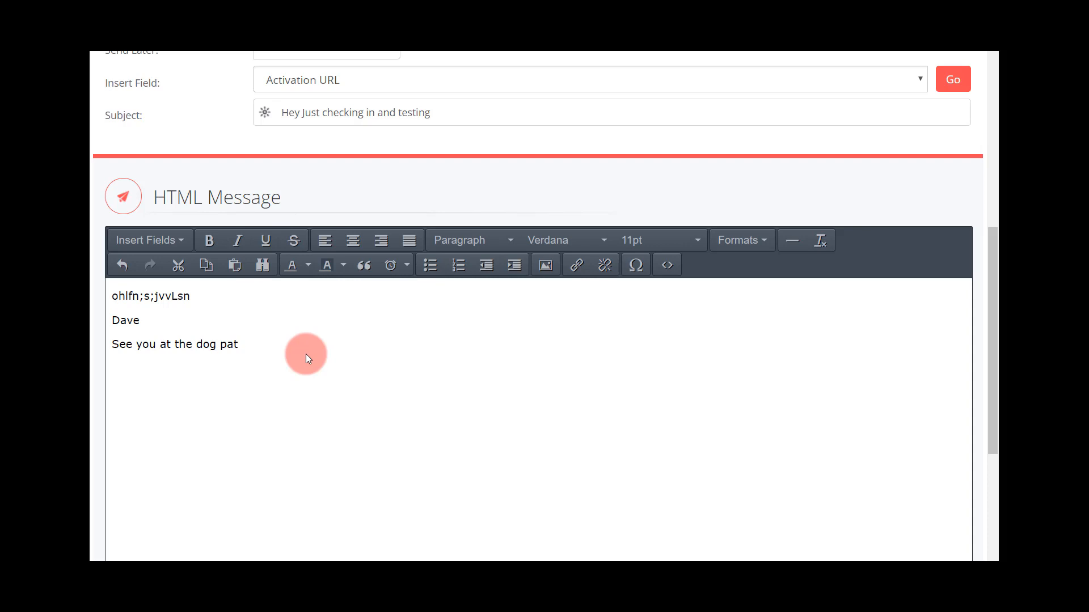
pyautogui.write('rk')
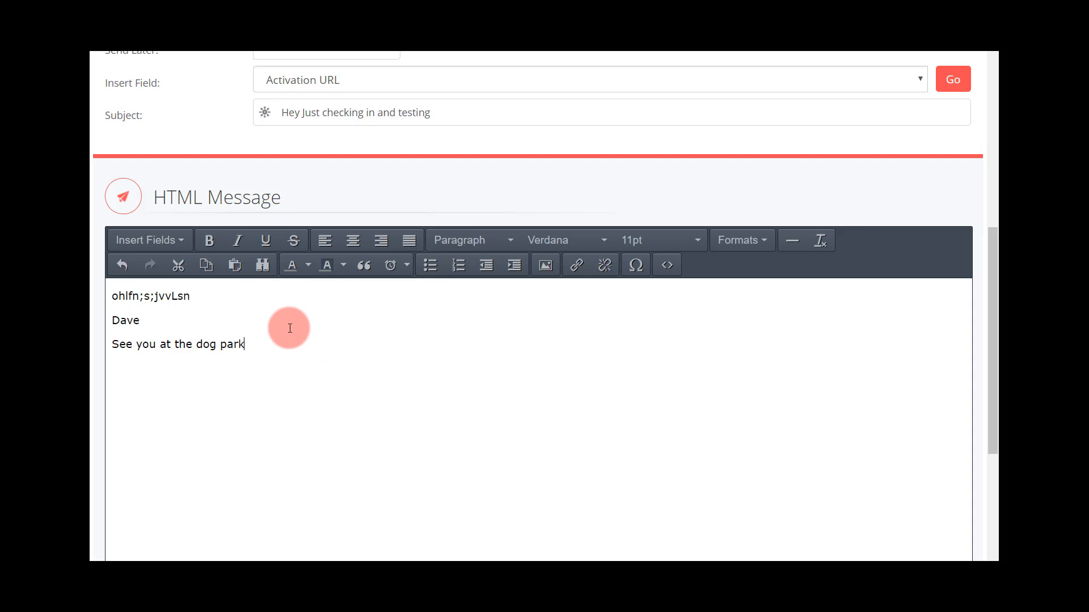
# - Review the completed Send Broadcast form and submit it to the pending broadcasts
pyautogui.scroll(7, 290, 334)
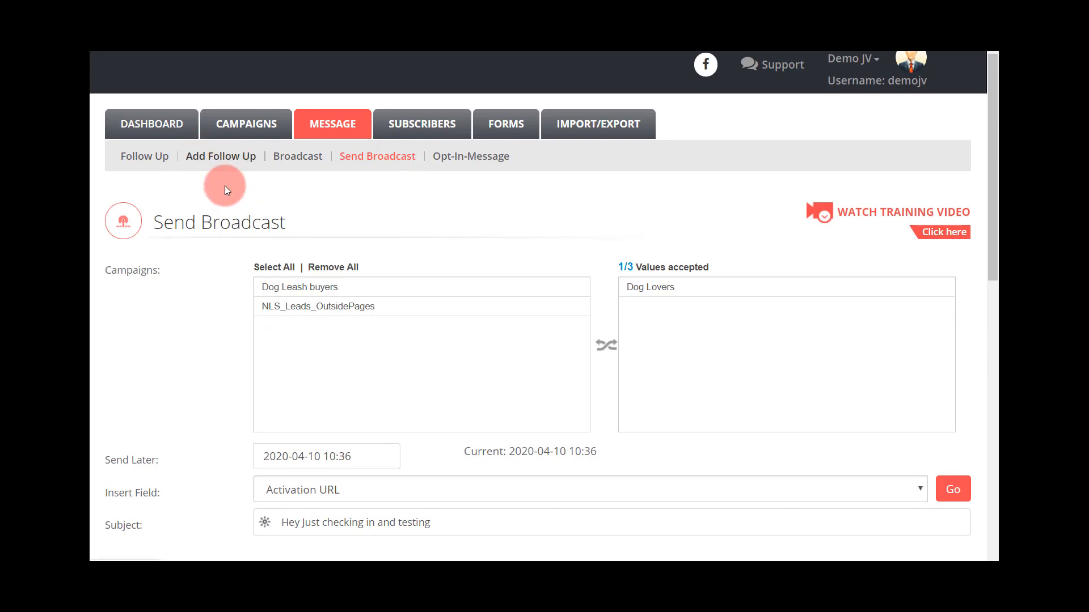
pyautogui.scroll(-8, 209, 313)
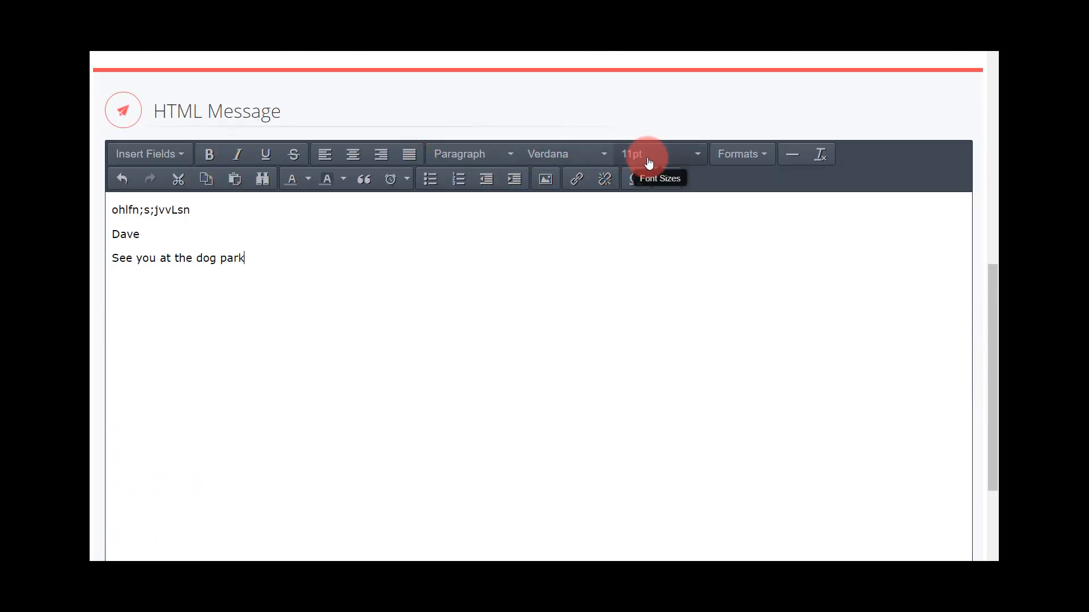
pyautogui.scroll(-3, 351, 339)
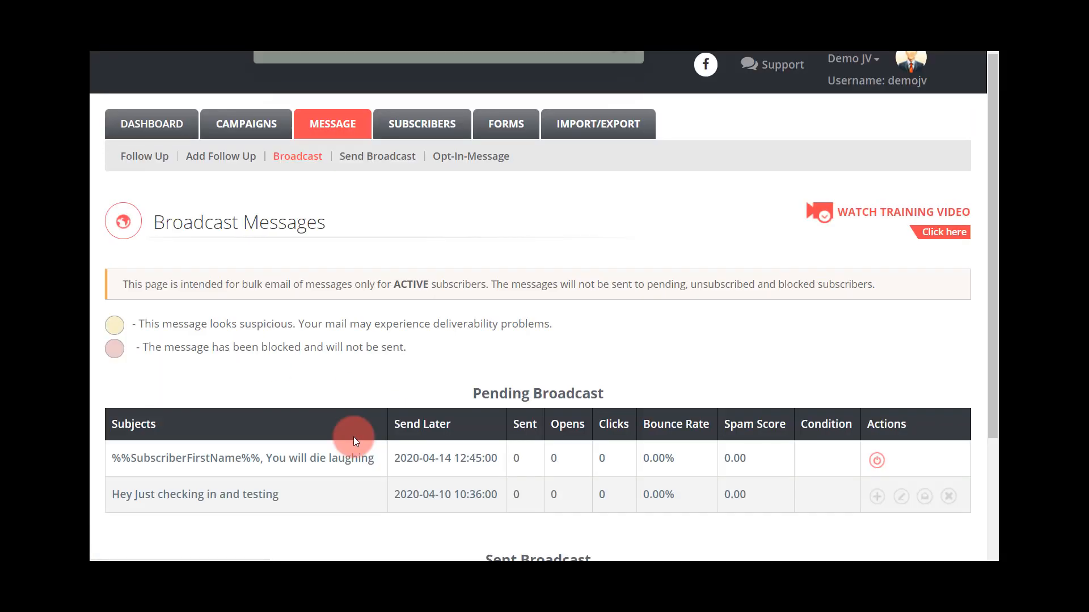
# - Dismiss the notification and queue the pending broadcast "Hey Just checking in and testing" for sending
pyautogui.scroll(-1, 353, 436)
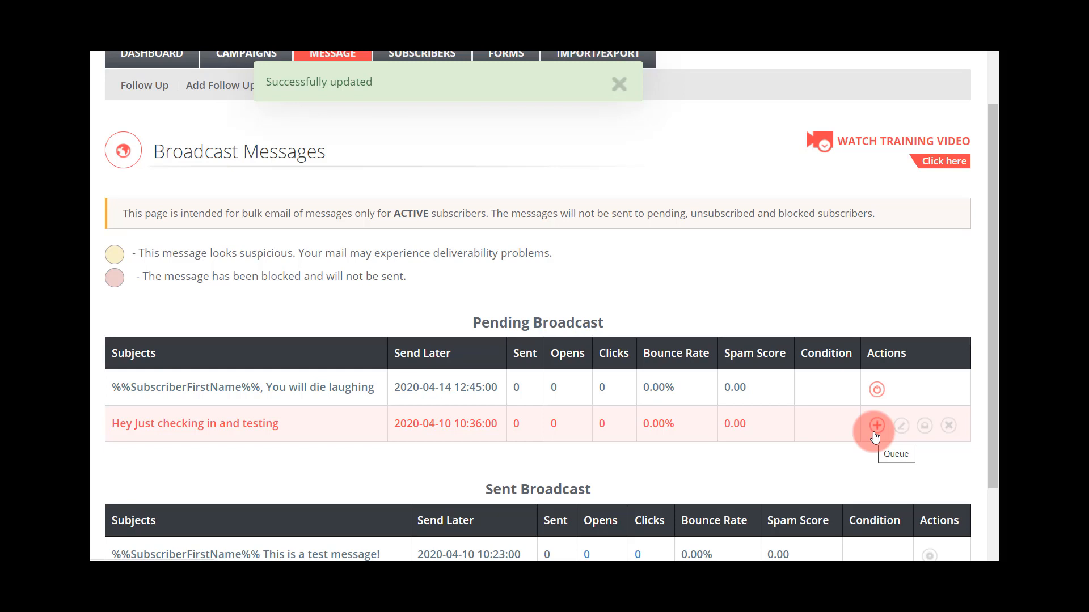
pyautogui.click(609, 84)
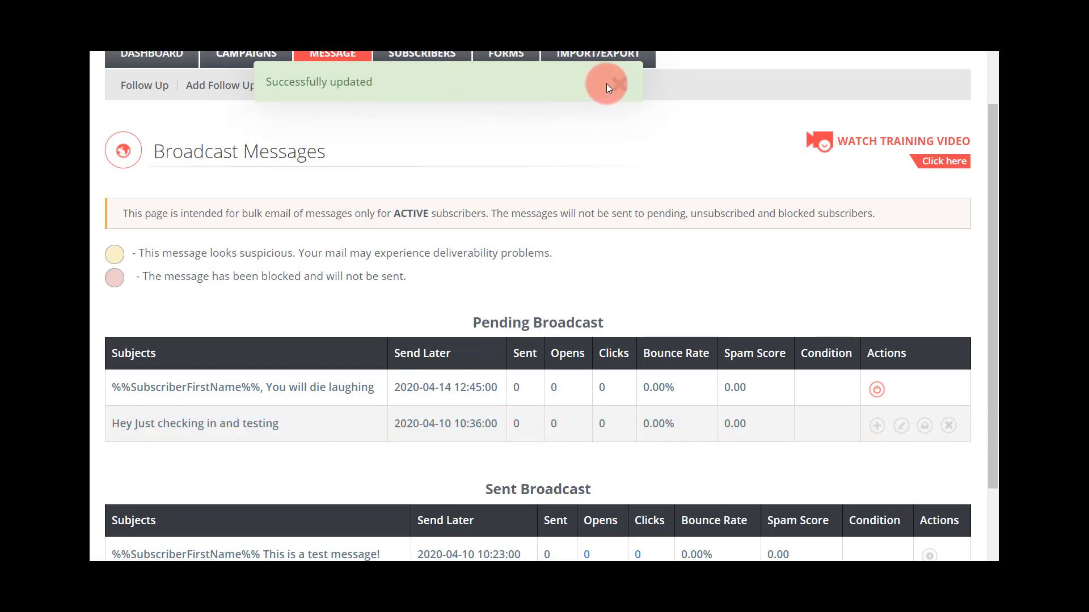
pyautogui.scroll(-1, 857, 398)
pyautogui.scroll(-2, 857, 398)
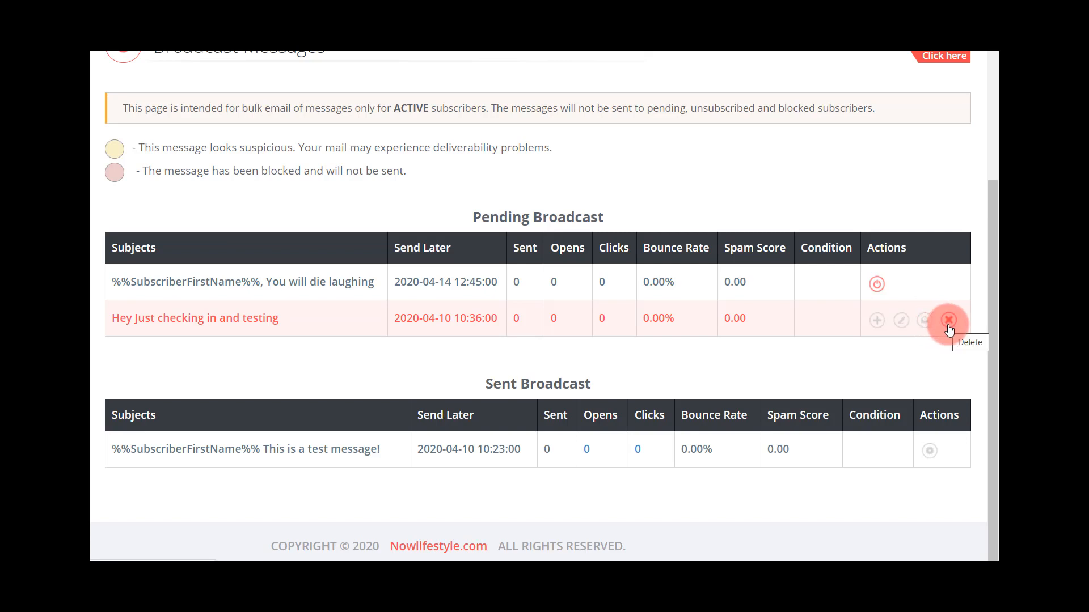
pyautogui.click(877, 320)
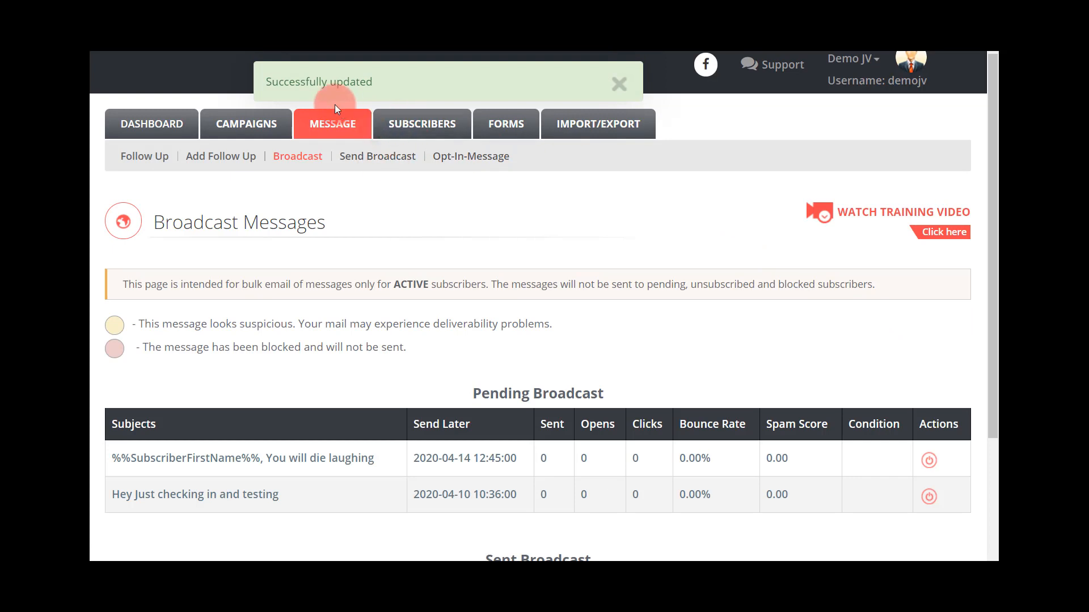
# - Look over the pending and sent broadcasts and close the update notification on the Broadcast Messages page
pyautogui.scroll(-1, 673, 355)
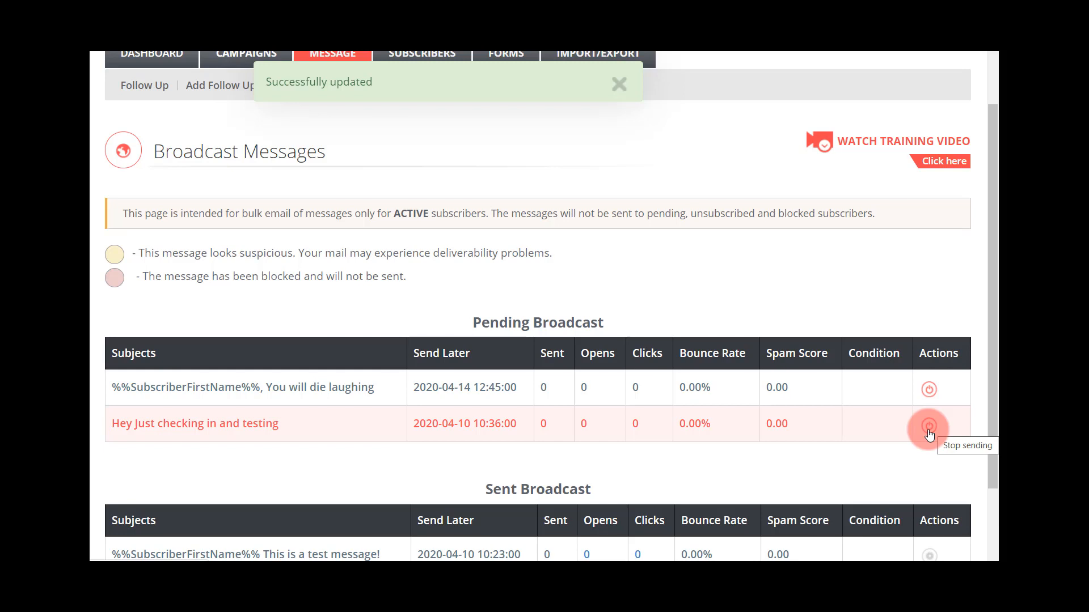
pyautogui.scroll(-1, 779, 412)
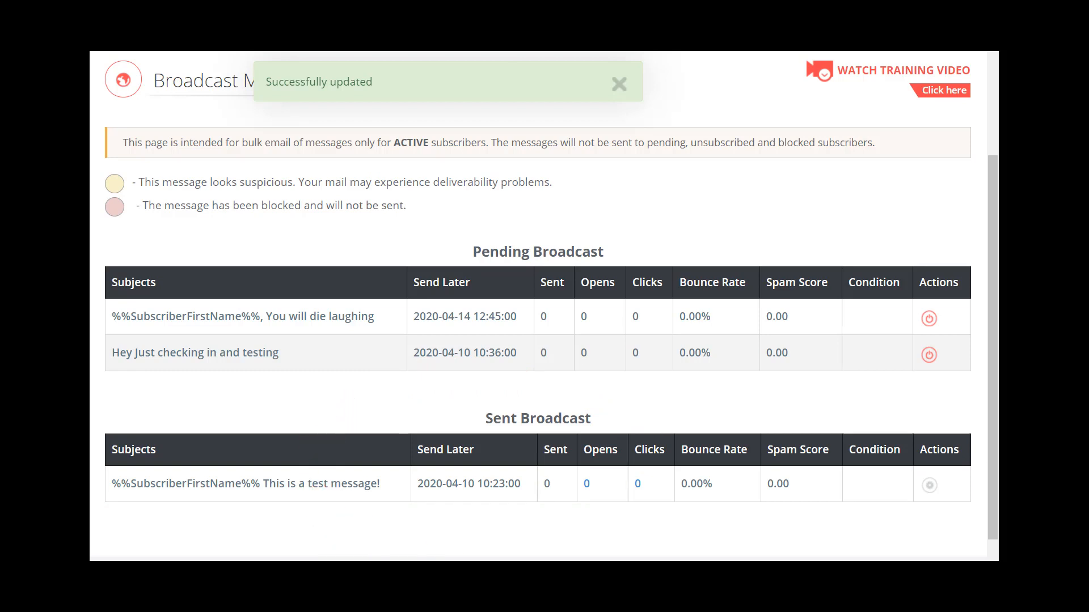
pyautogui.moveTo(991, 483); pyautogui.dragTo(994, 427)
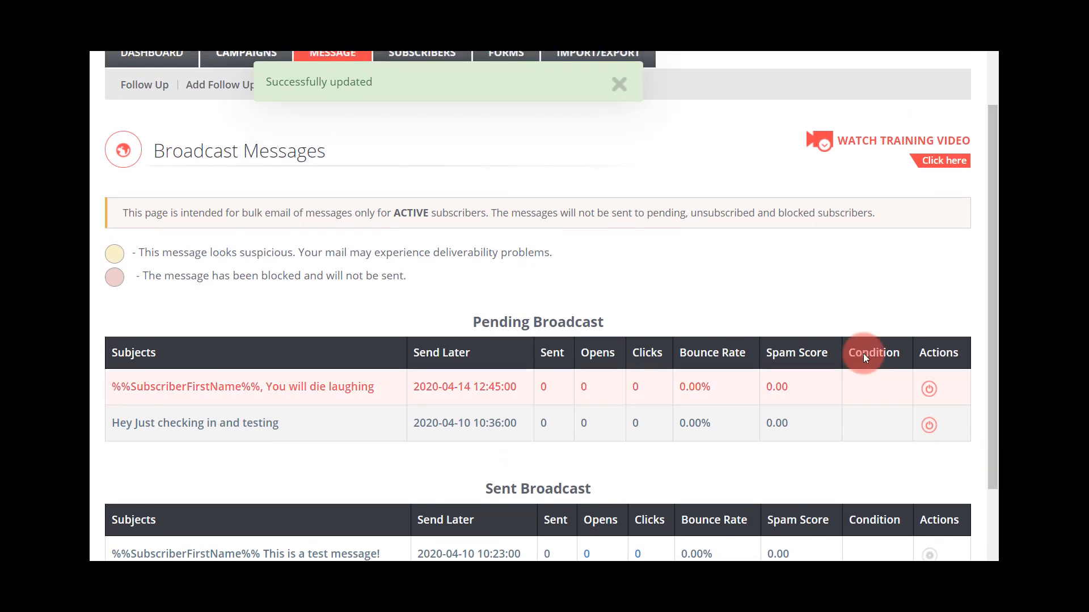
pyautogui.click(620, 92)
pyautogui.moveTo(993, 217); pyautogui.dragTo(992, 211)
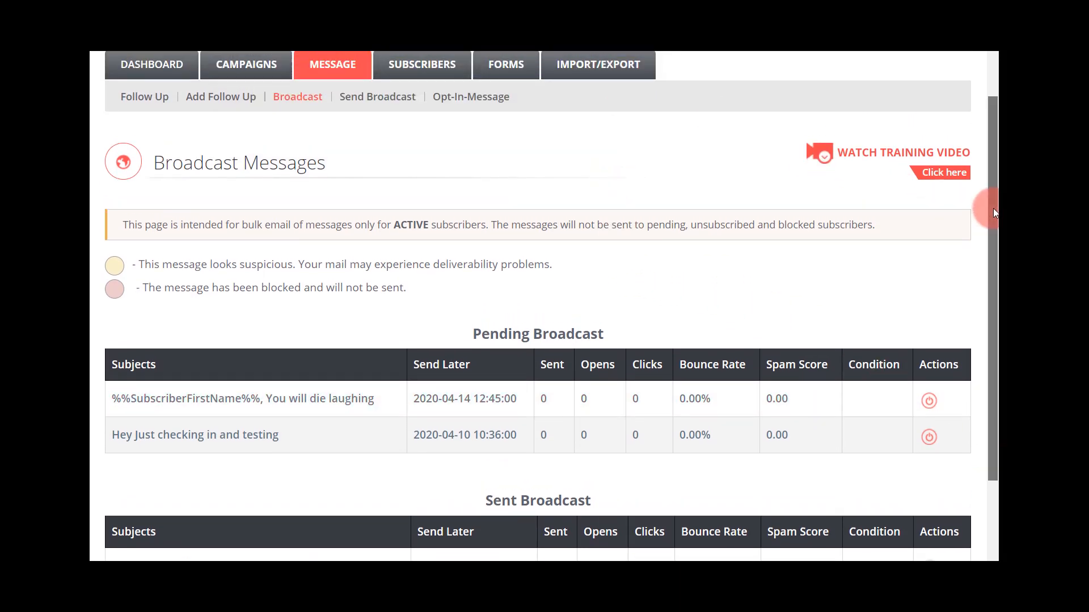